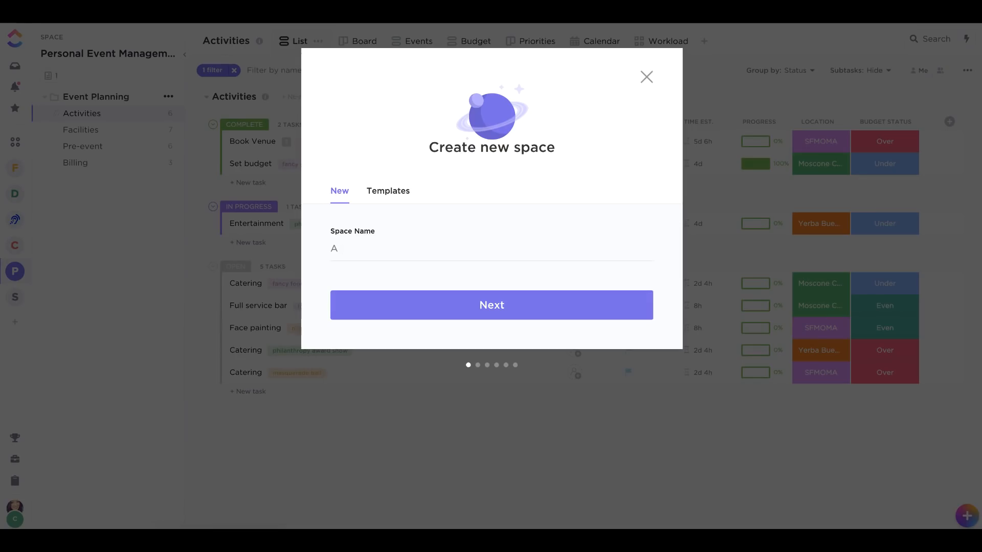
Create a new space named "Asana Import", accepting the default avatar, statuses, ClickApps and views.
text(Import)
click(379, 300)
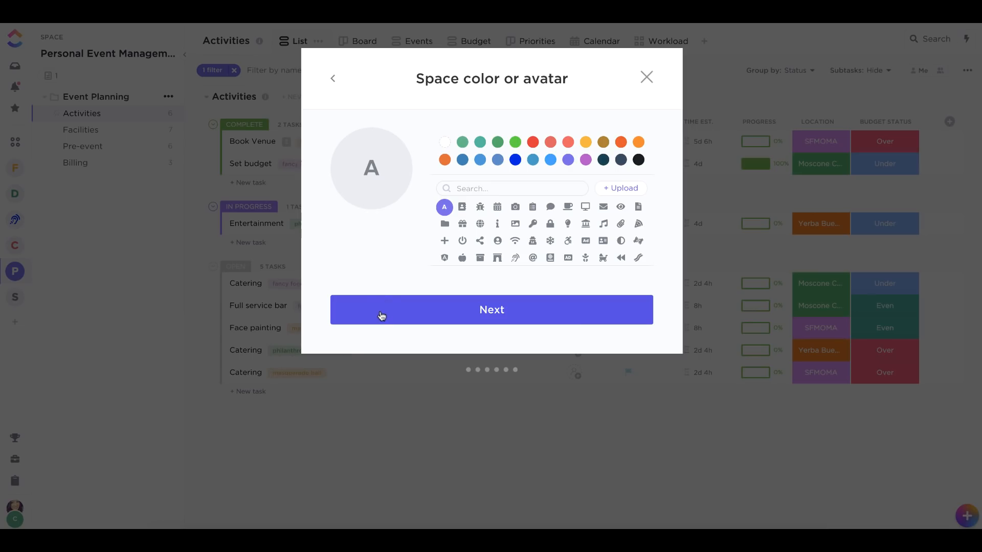
click(381, 315)
click(513, 328)
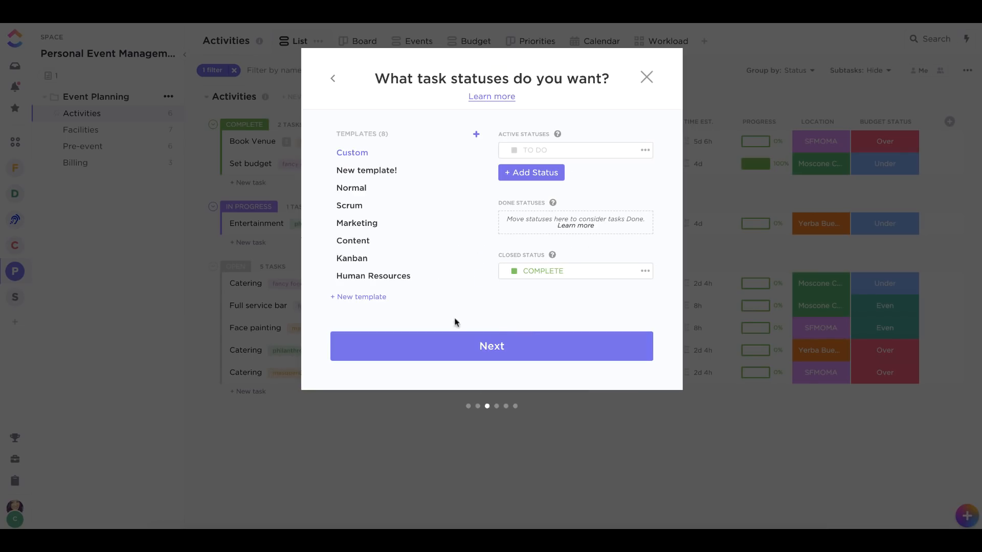
click(437, 357)
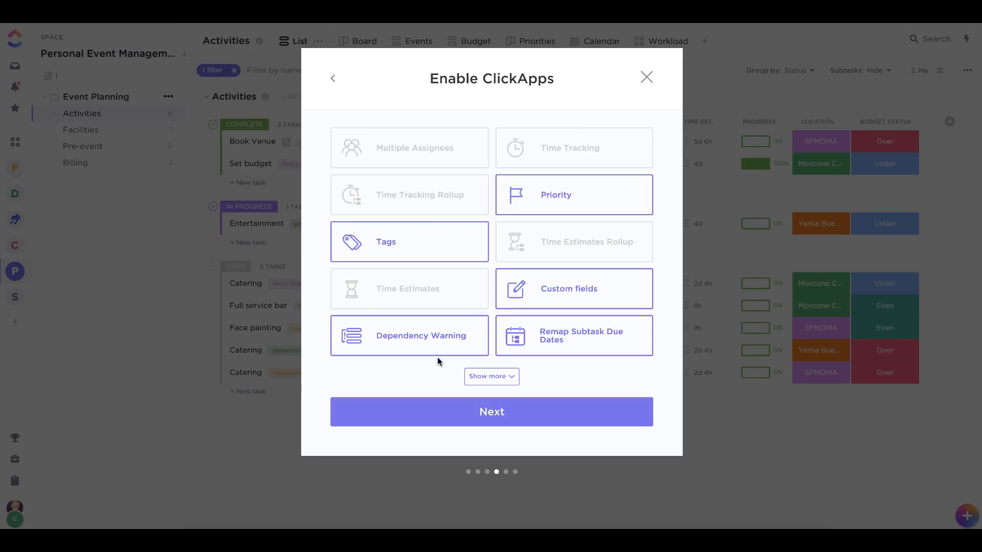
click(580, 410)
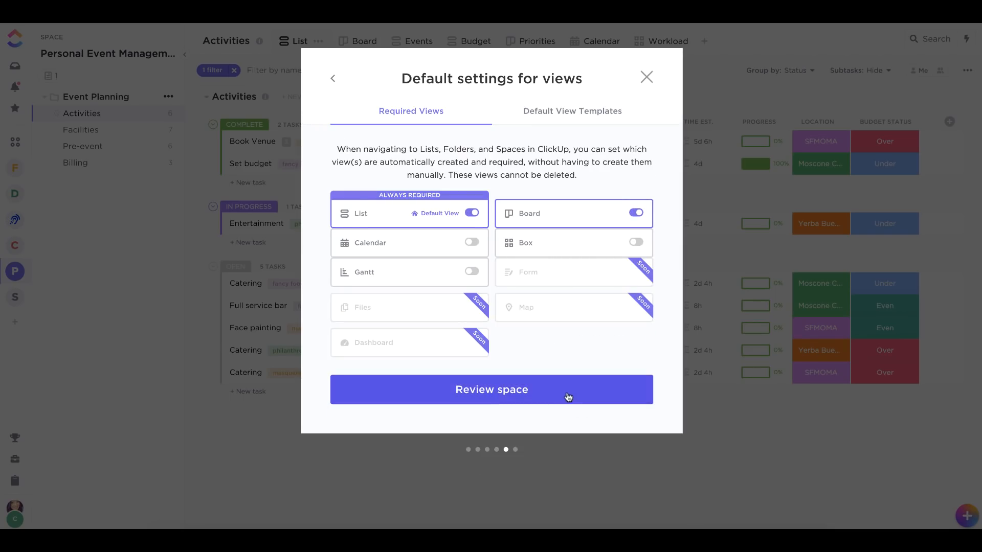
click(566, 398)
click(543, 379)
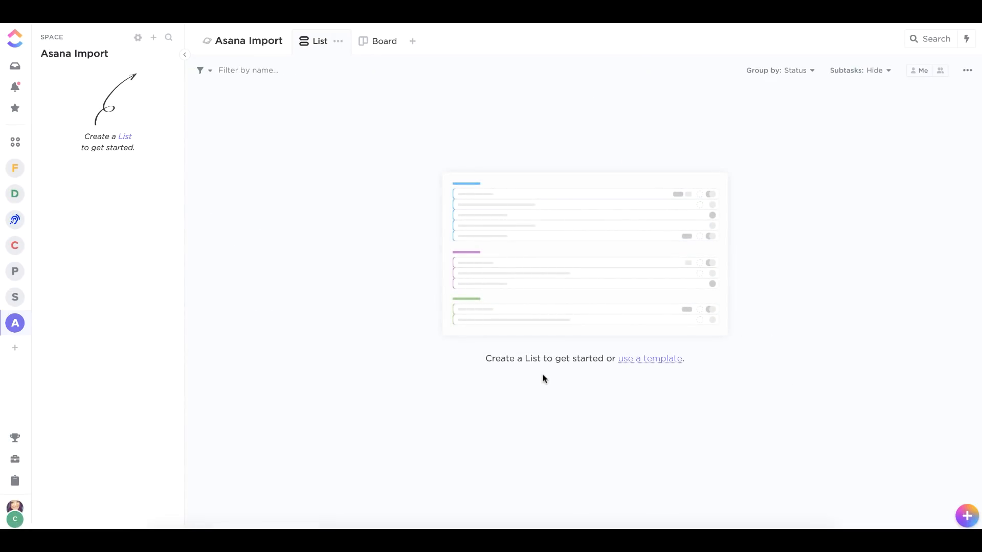
Open the workspace Import/Export settings and start importing tasks from Asana.
click(19, 512)
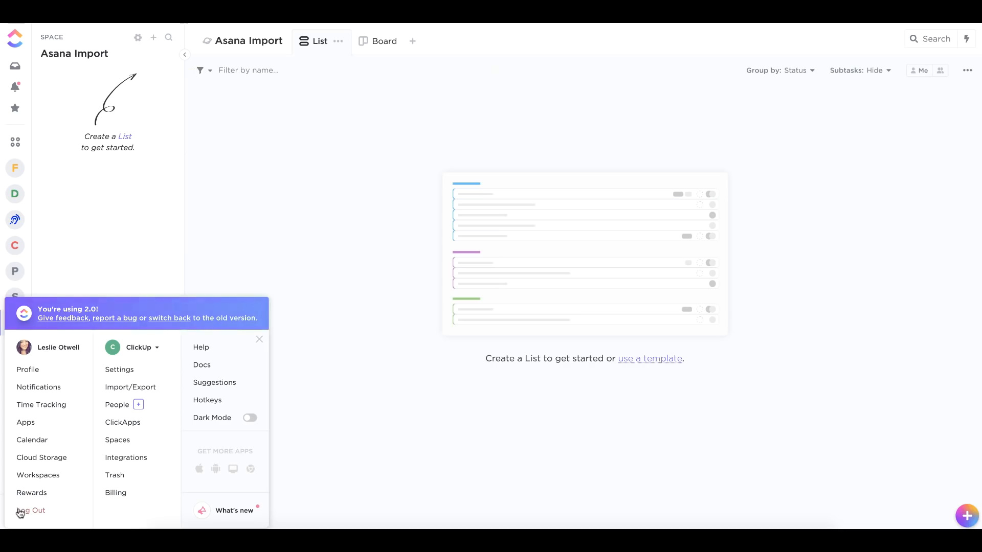
click(124, 388)
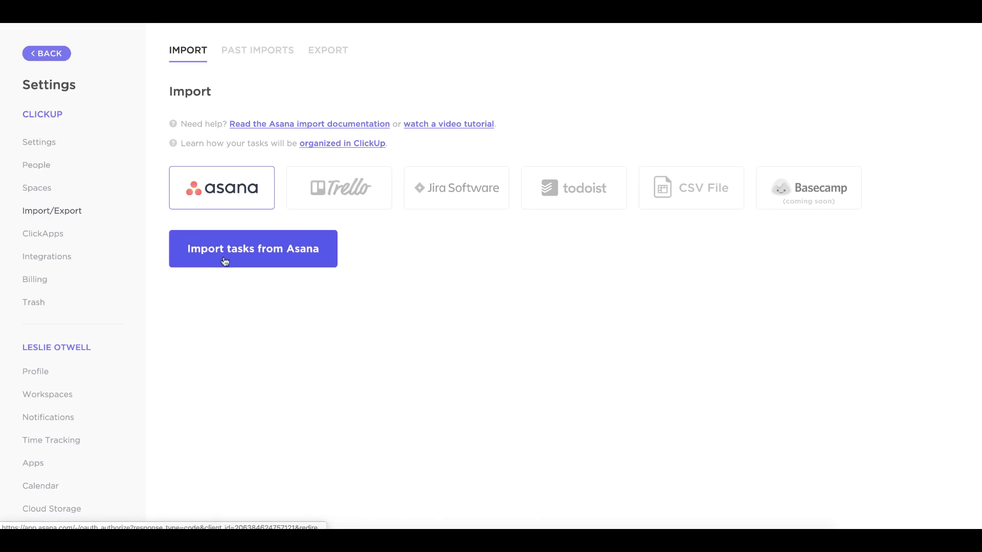
click(254, 261)
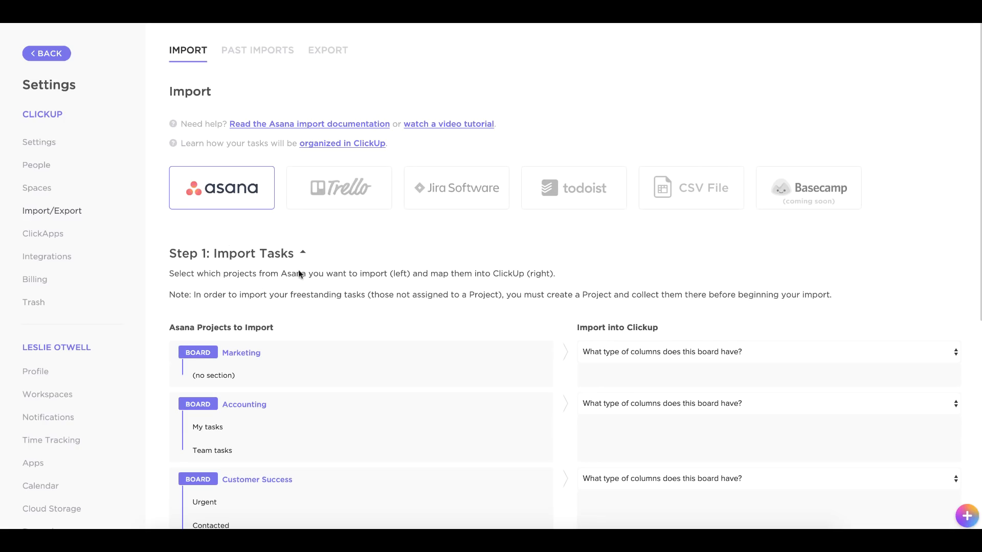
Set the Marketing board to not be imported.
scroll(231, 271, down, 3)
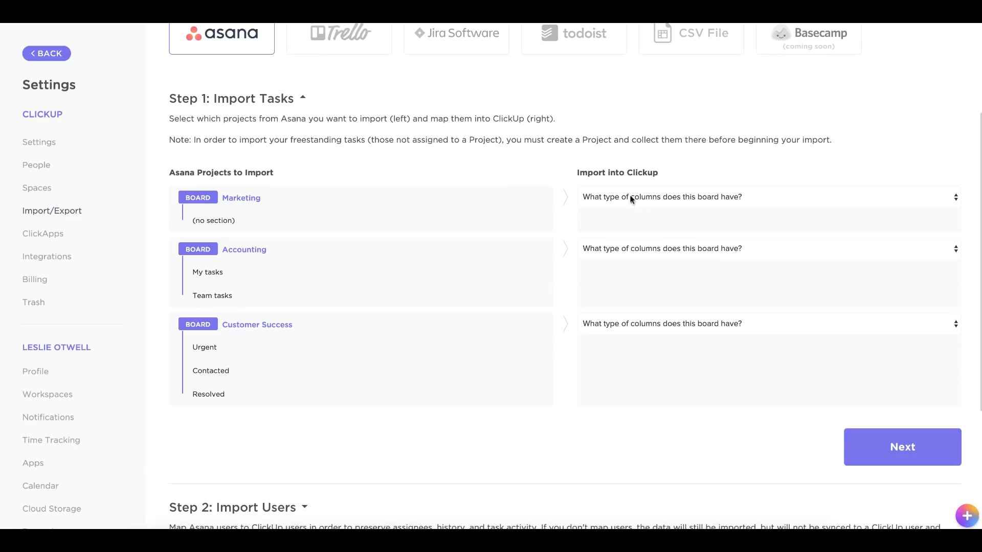
click(763, 196)
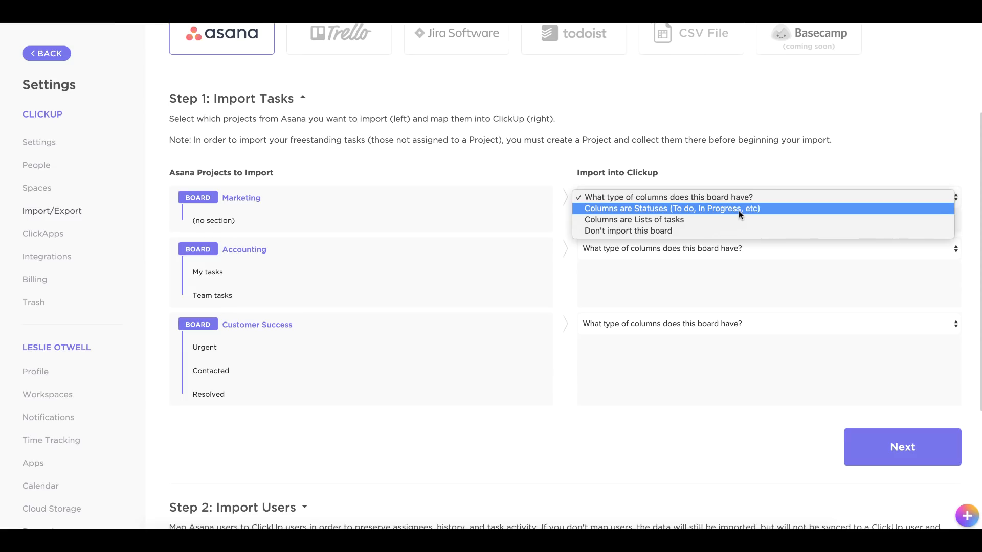
click(608, 231)
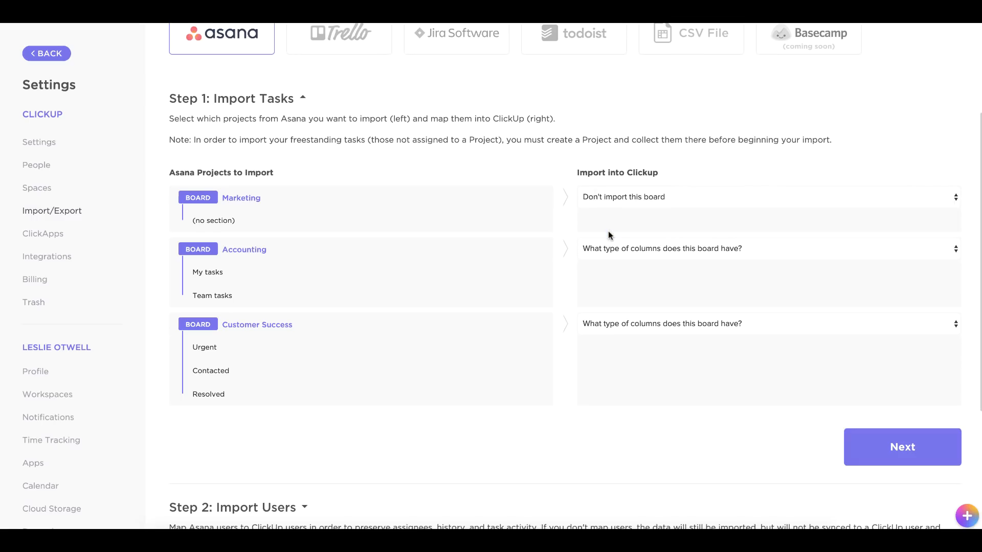
Map the Accounting board as Lists of tasks, imported into the existing Asana Import space.
click(635, 252)
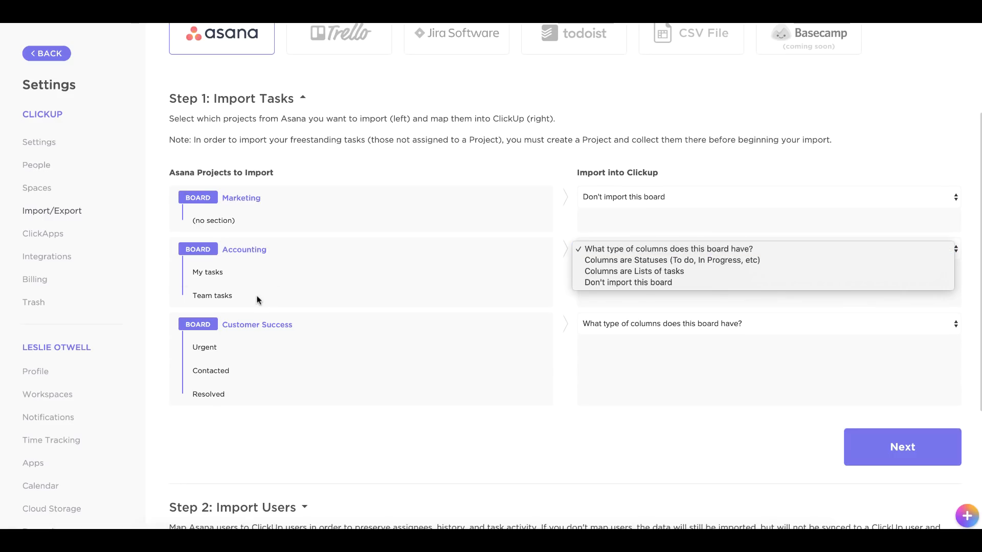
click(626, 272)
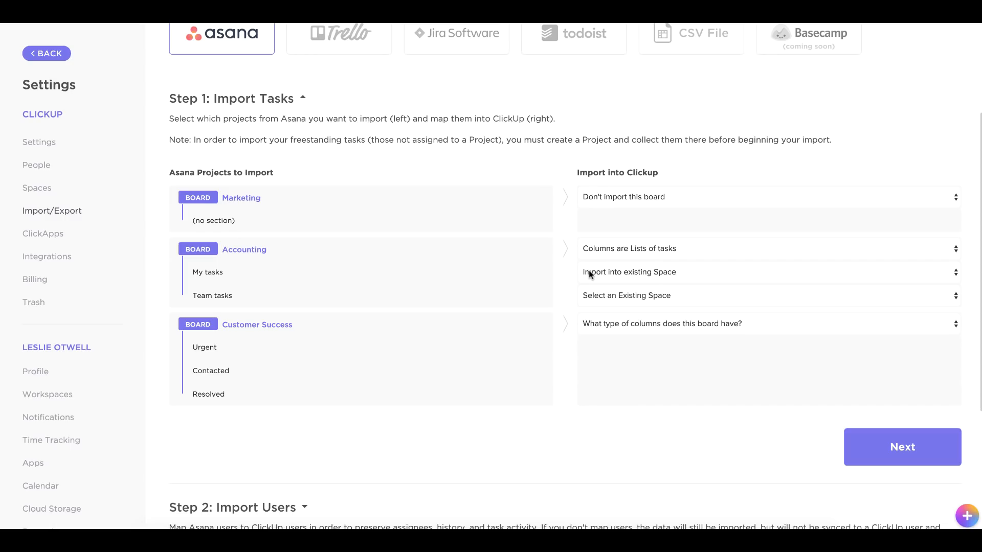
click(702, 273)
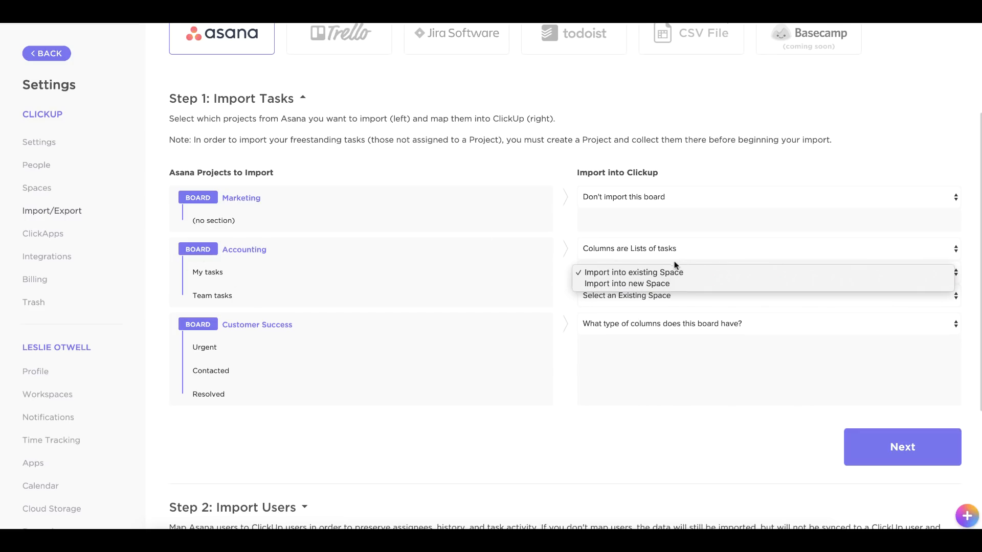
click(699, 258)
click(638, 296)
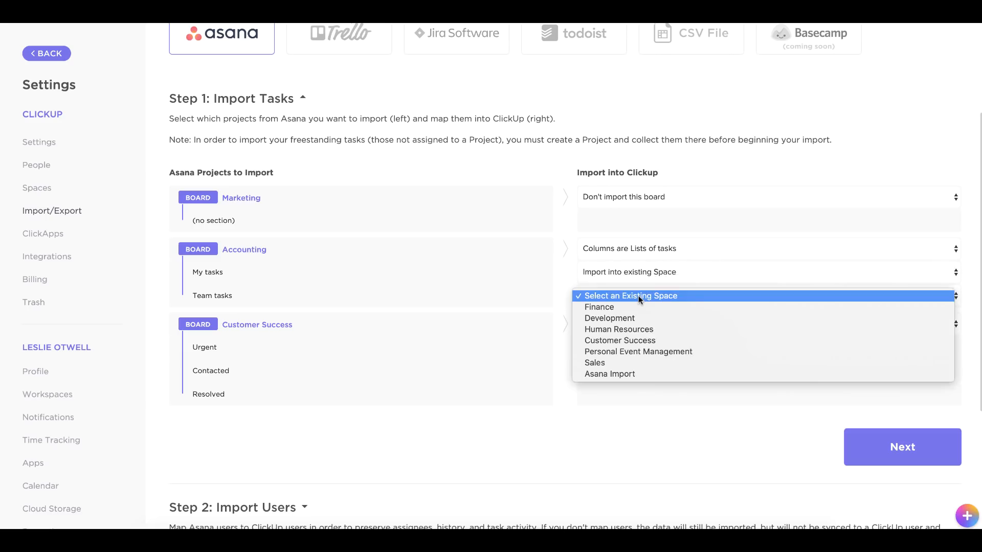
click(610, 374)
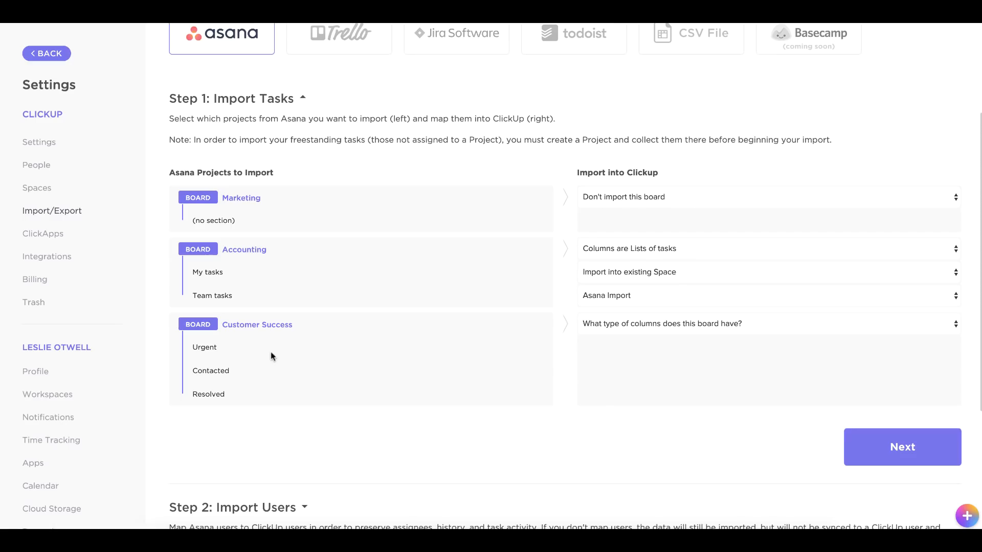
Map the Customer Success board as Statuses into the existing Asana Import space, and continue to user mapping.
click(653, 325)
click(668, 336)
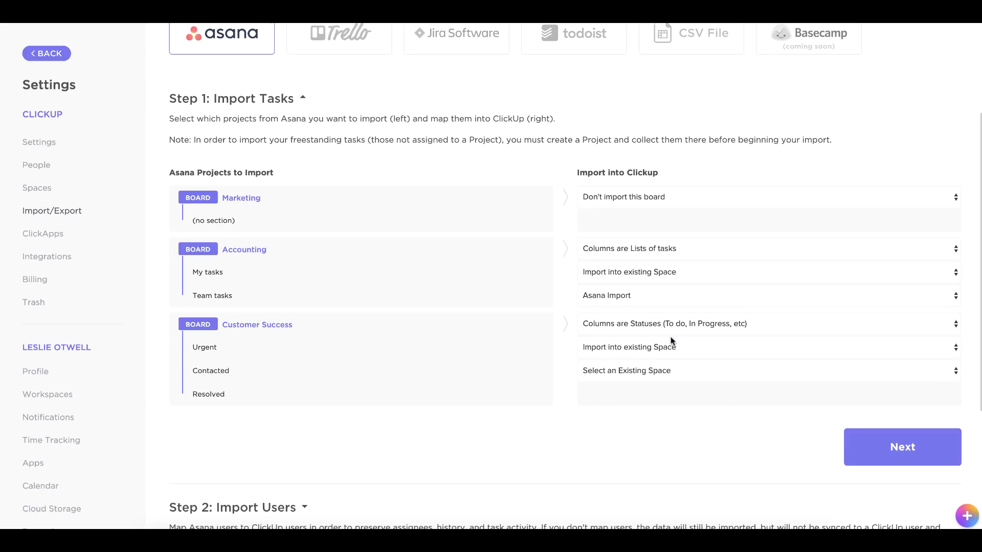
click(662, 373)
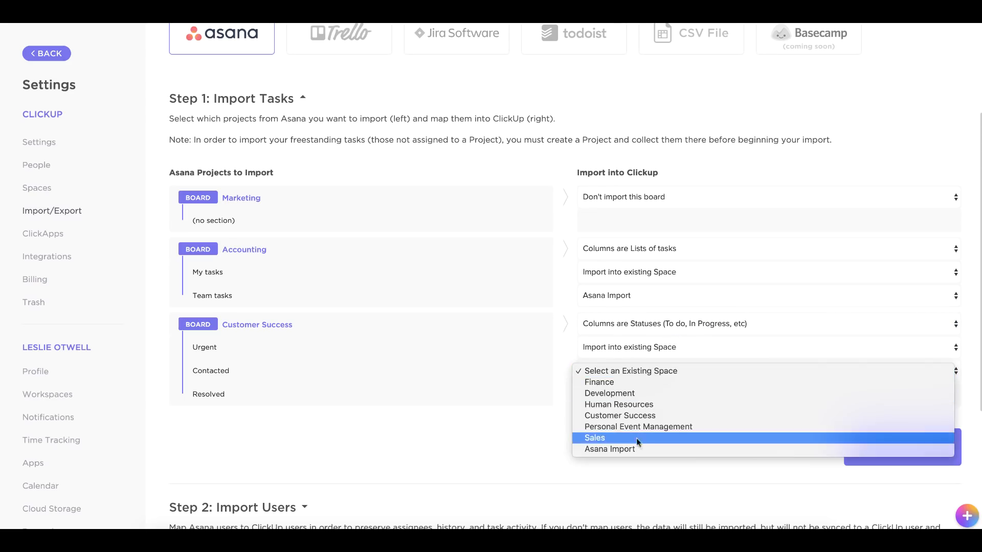
click(628, 450)
click(898, 437)
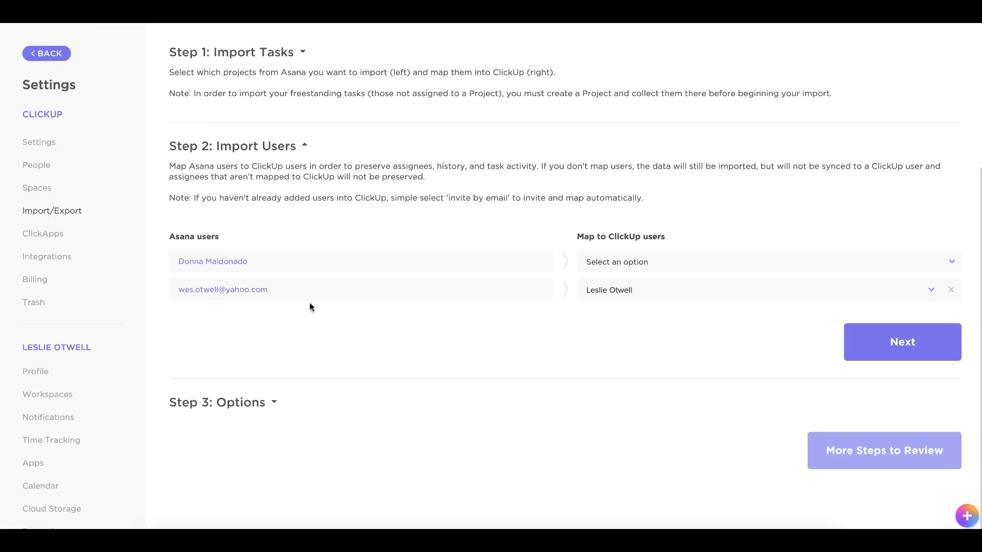
Map the first Asana user to the matching ClickUp user by selecting a user.
click(604, 261)
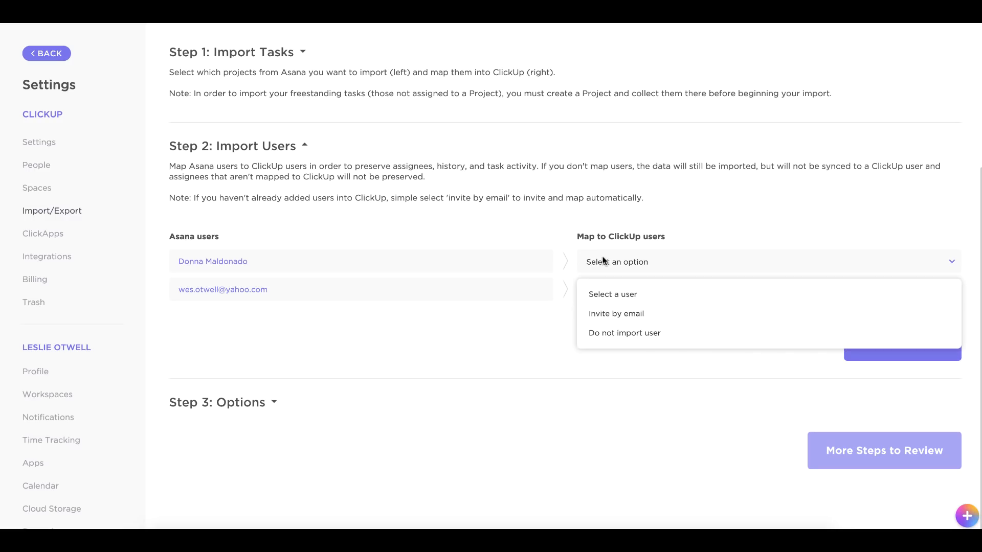
click(593, 296)
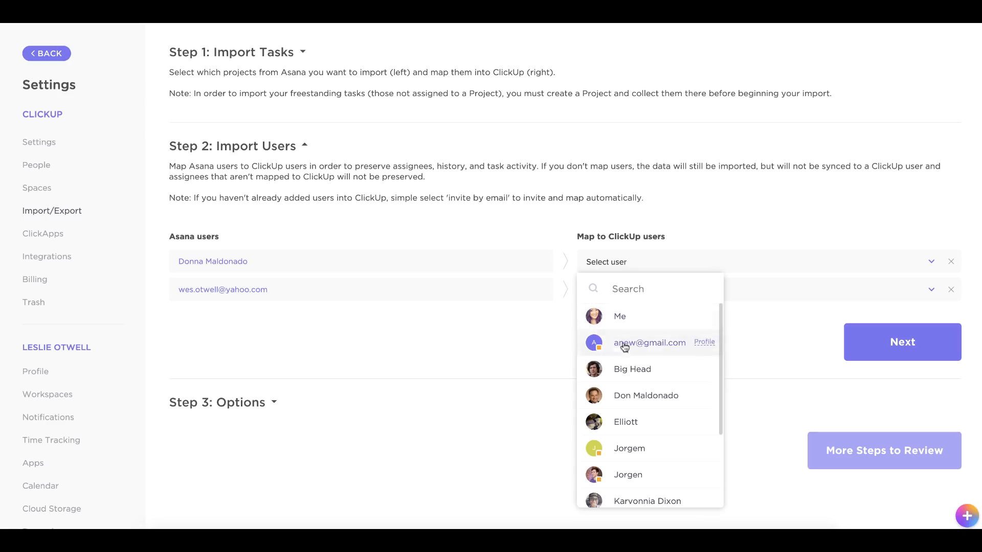
click(619, 396)
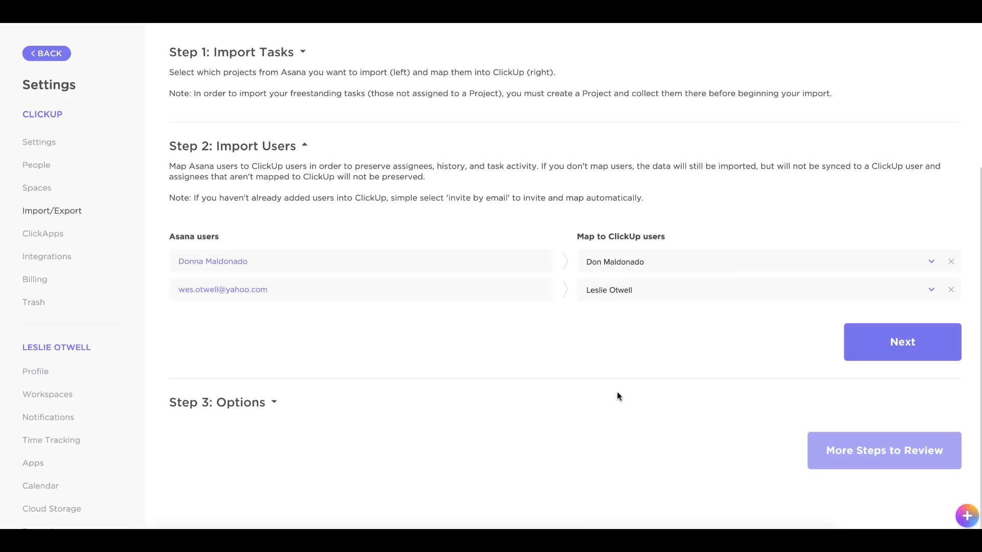
Clear the second Asana user's mapping, set it to not import the user, and continue to options.
click(619, 297)
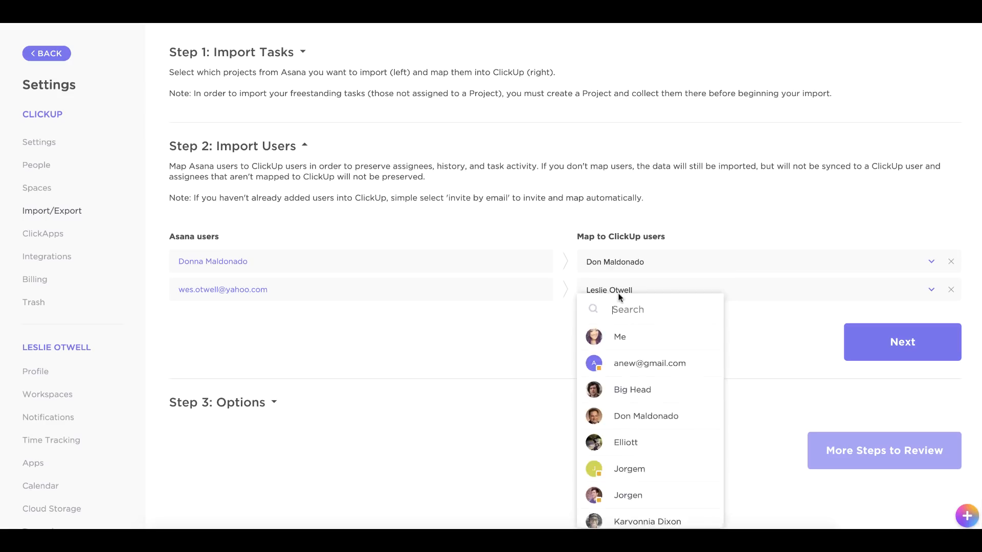
click(950, 289)
click(951, 289)
click(615, 299)
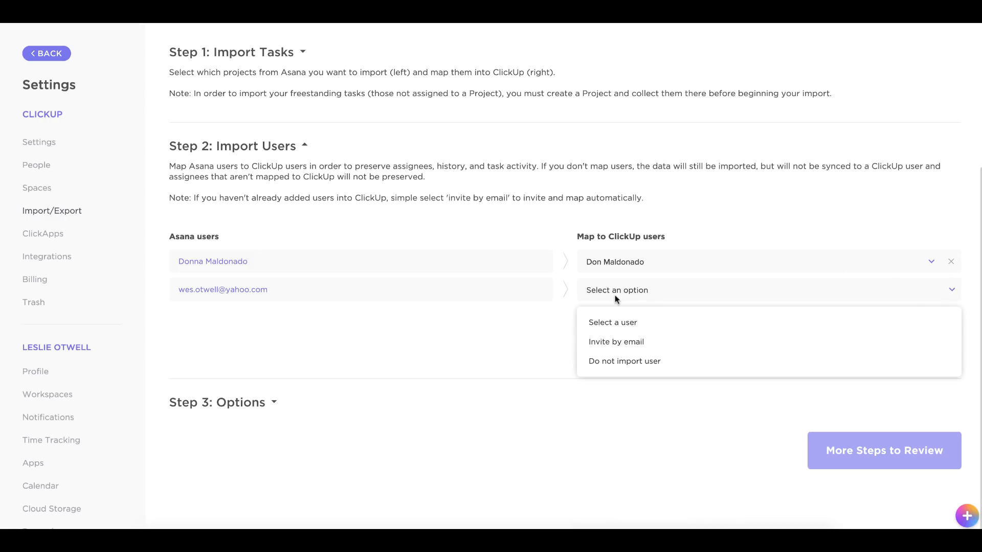
click(643, 363)
click(897, 346)
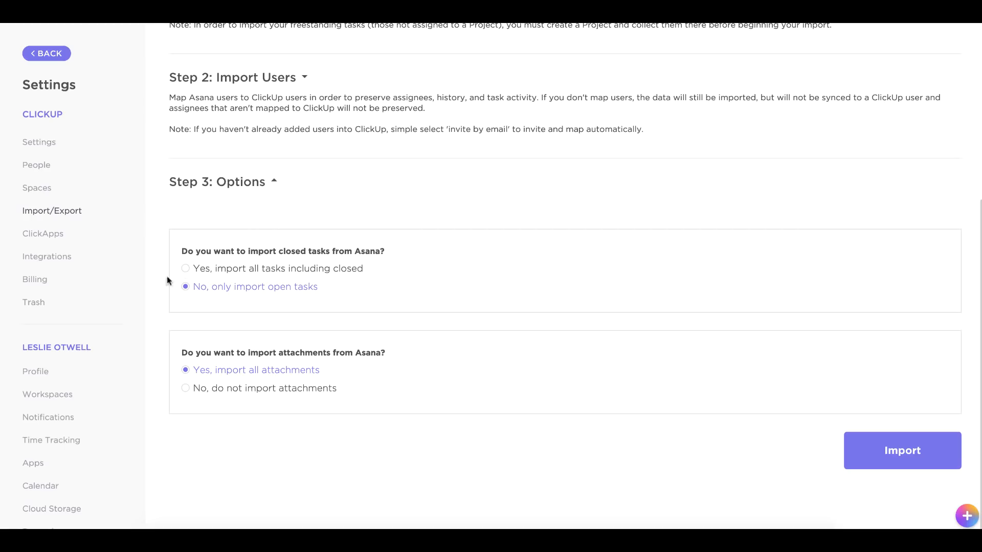
Choose to import all tasks including closed ones, and start the import.
click(185, 270)
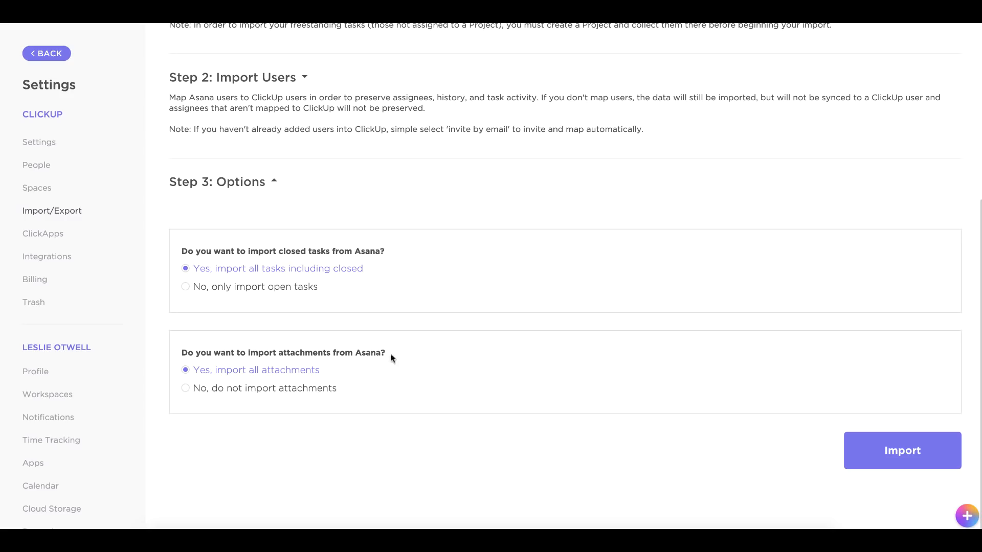
click(875, 448)
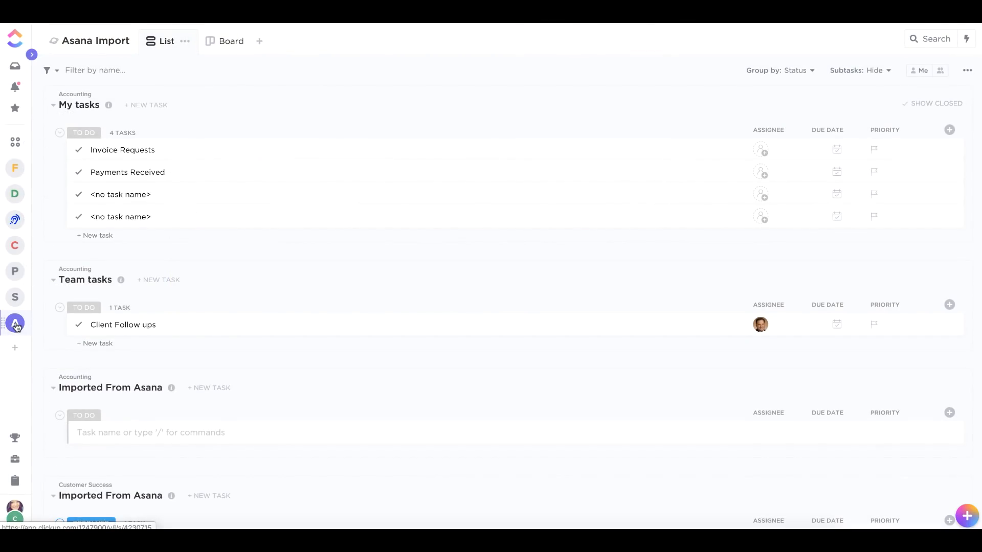
Browse the imported Accounting and Customer Success folders in list and board views.
click(32, 55)
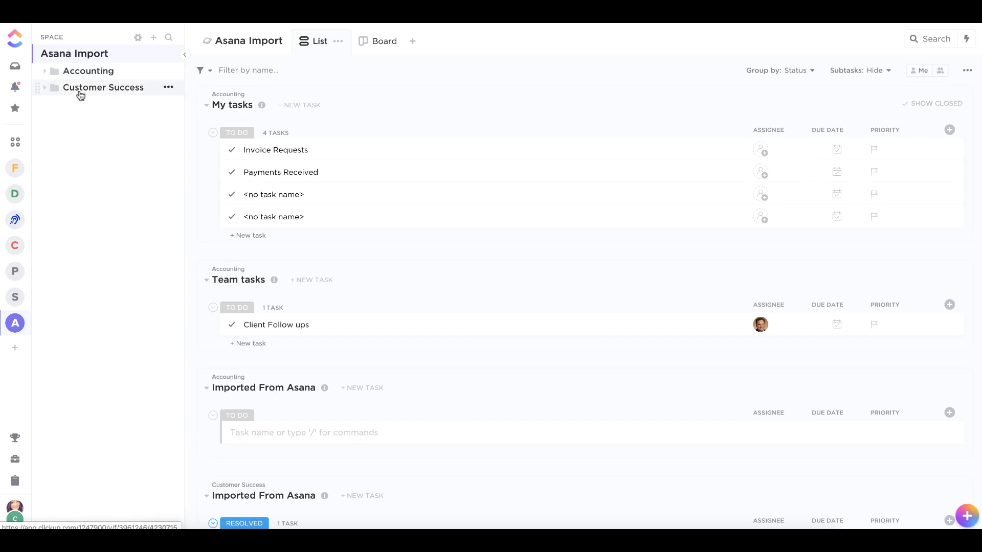
click(45, 72)
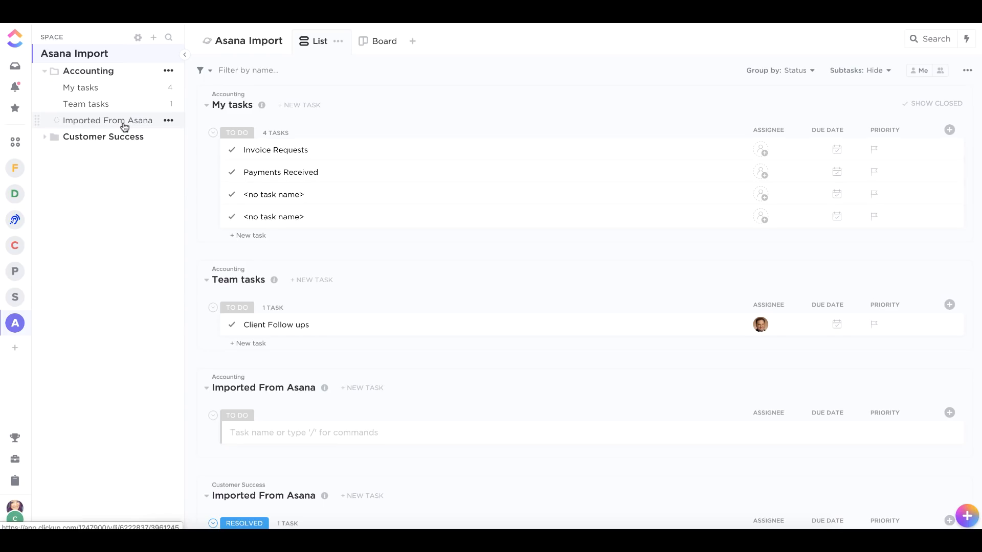
click(45, 137)
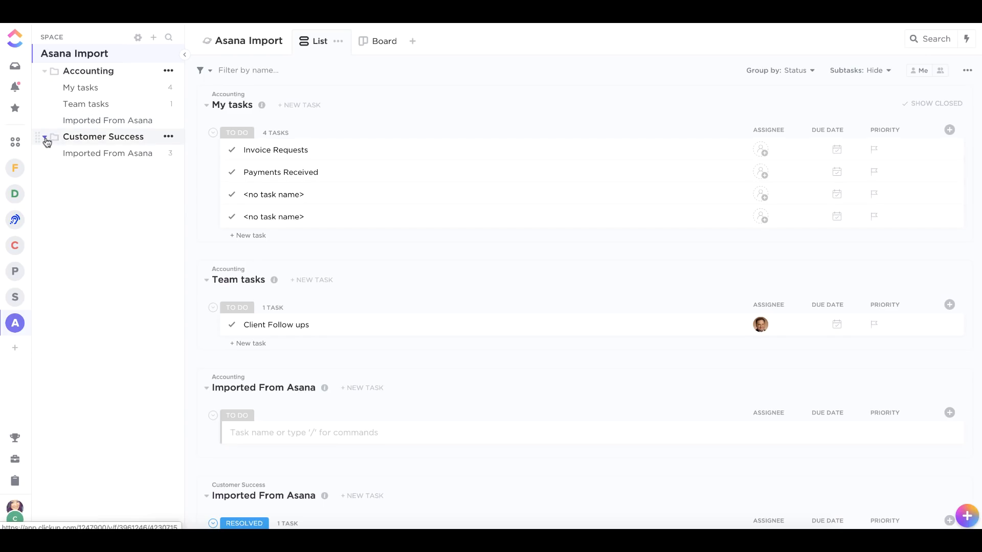
click(123, 137)
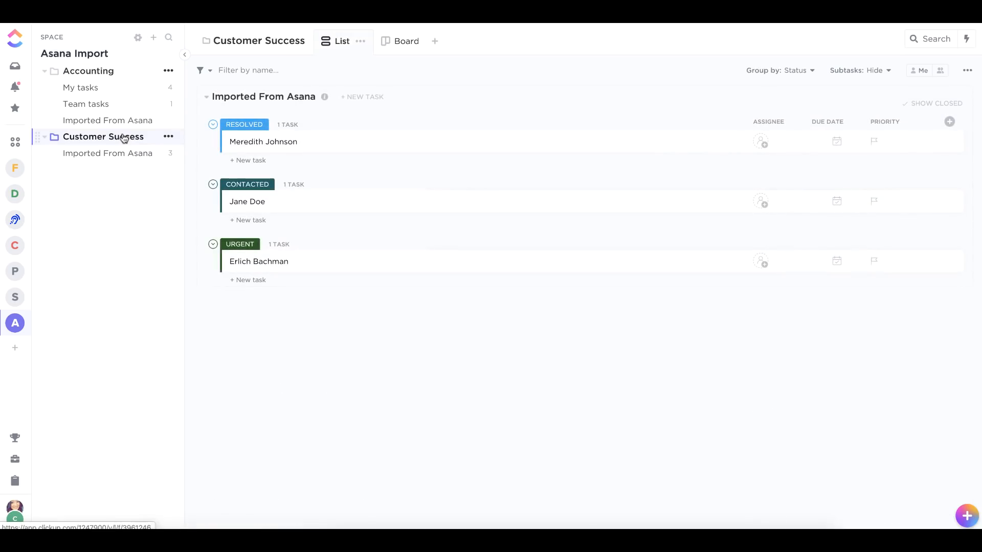
click(399, 43)
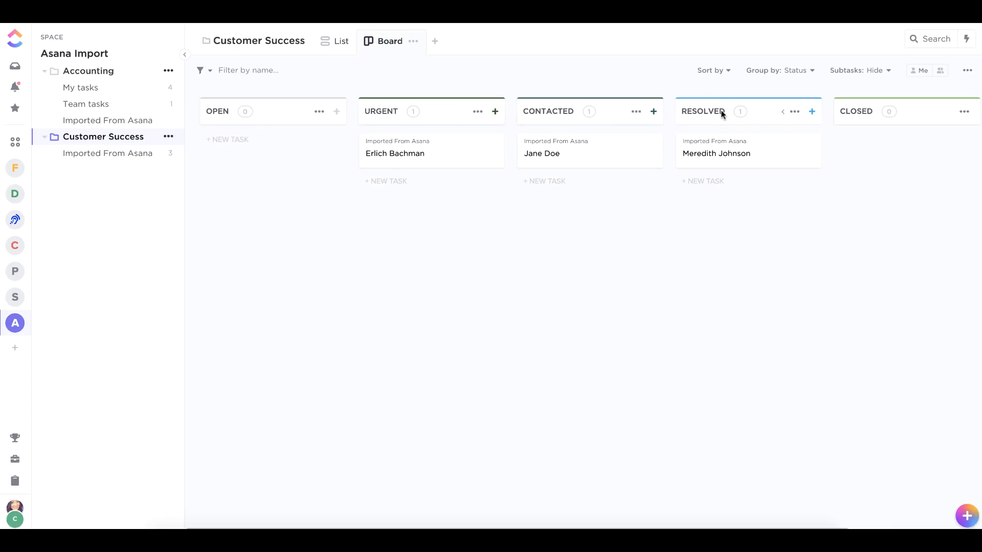
click(59, 57)
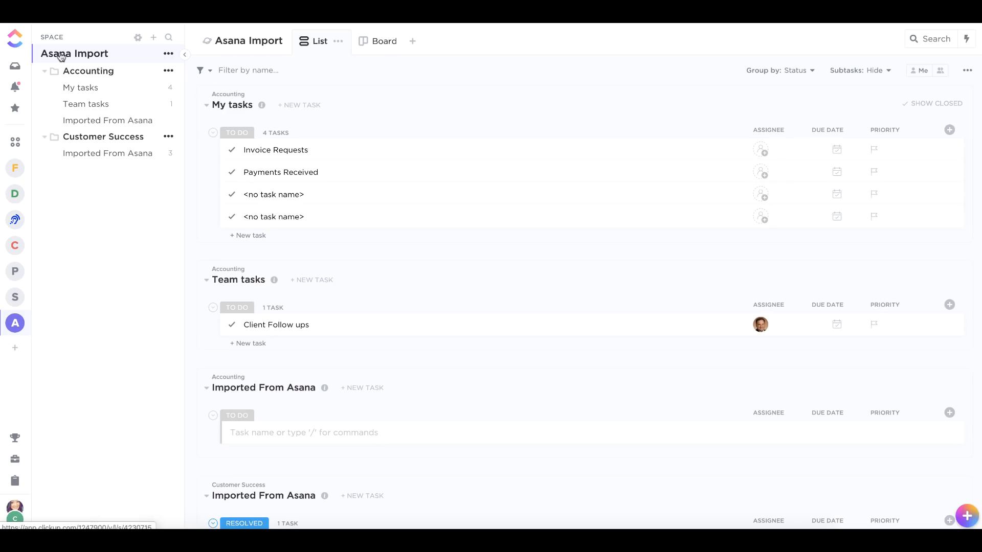
Select all tasks in My tasks plus Client Follow ups, and assign them to yourself.
click(207, 107)
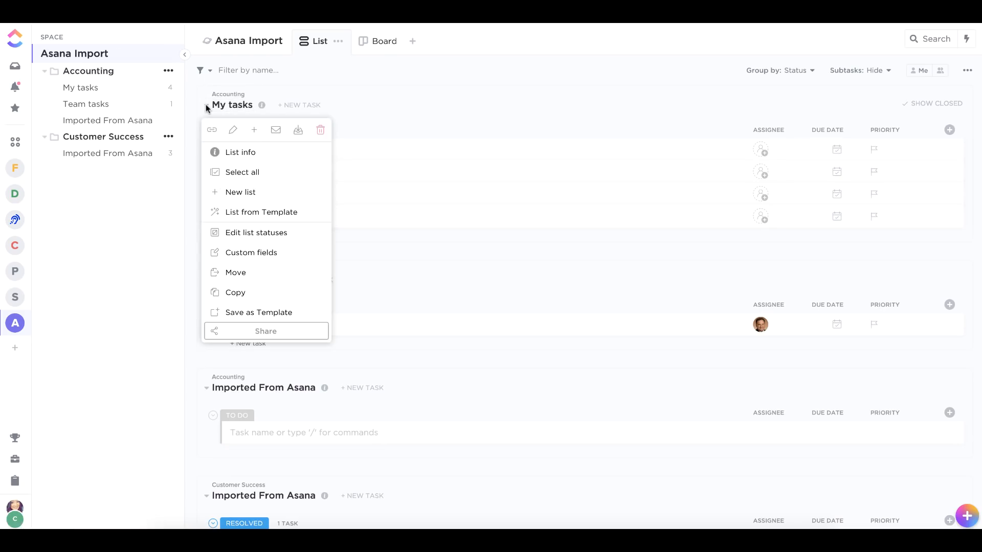
click(237, 175)
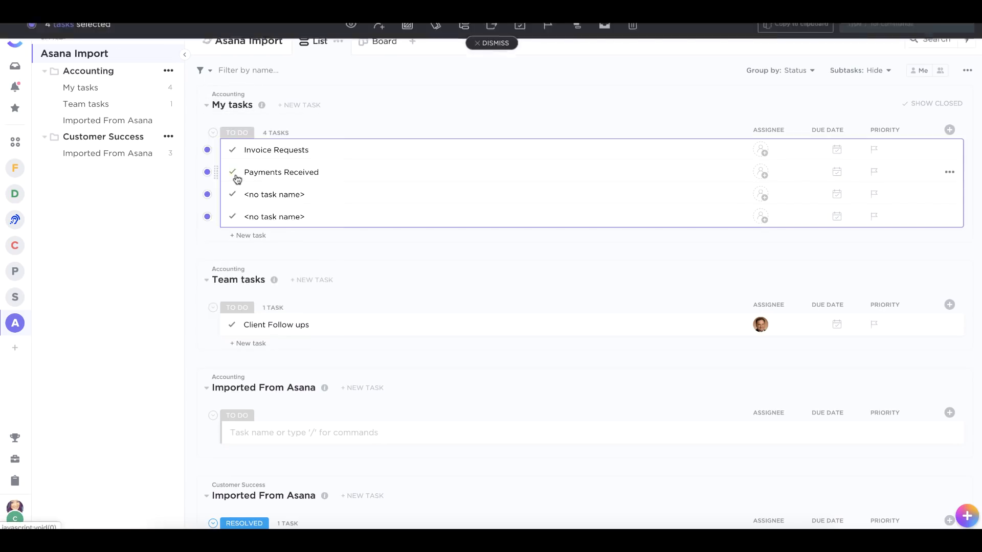
click(208, 325)
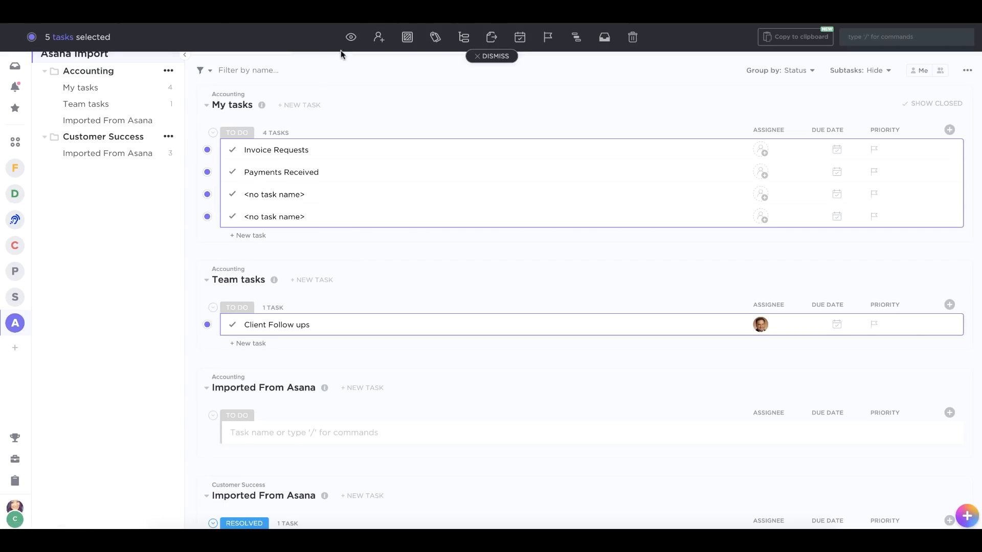
click(380, 41)
click(413, 129)
Set the due date of the selected tasks to Friday, November 22, 2019, and dismiss the selection.
click(520, 38)
click(598, 151)
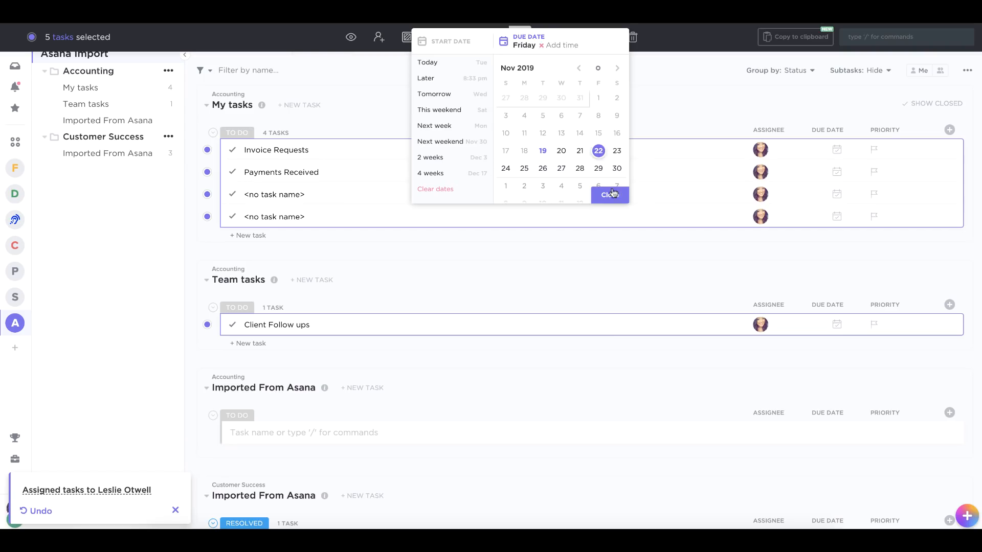
click(612, 195)
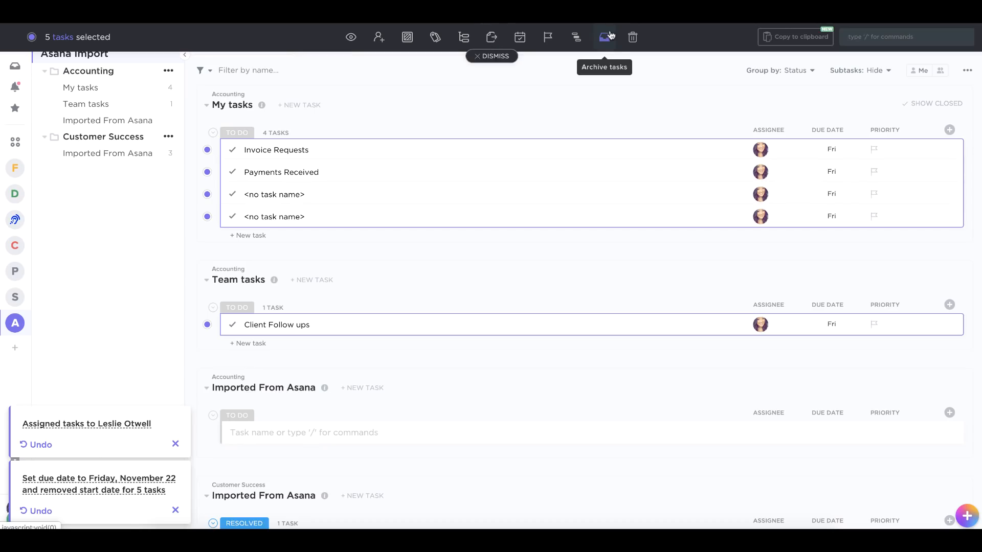
click(490, 57)
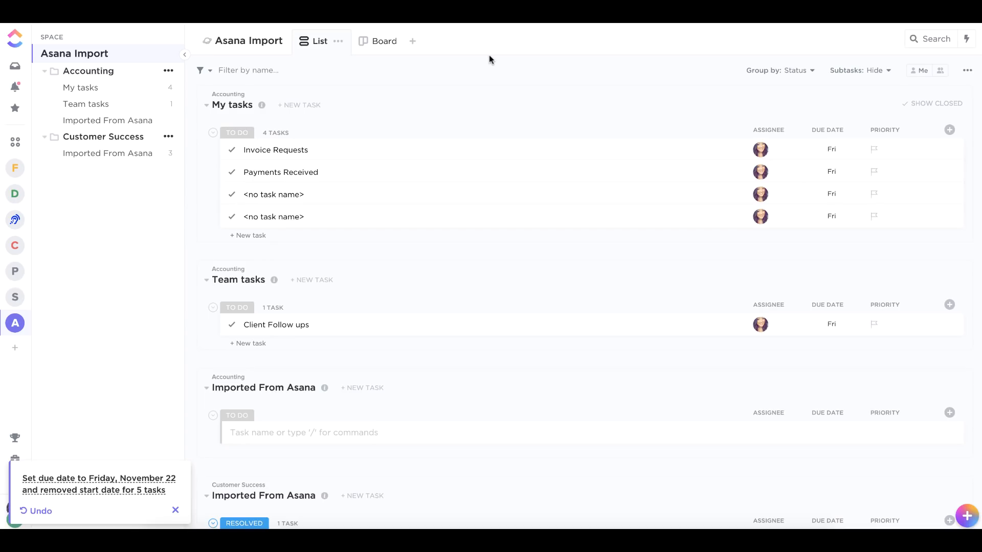